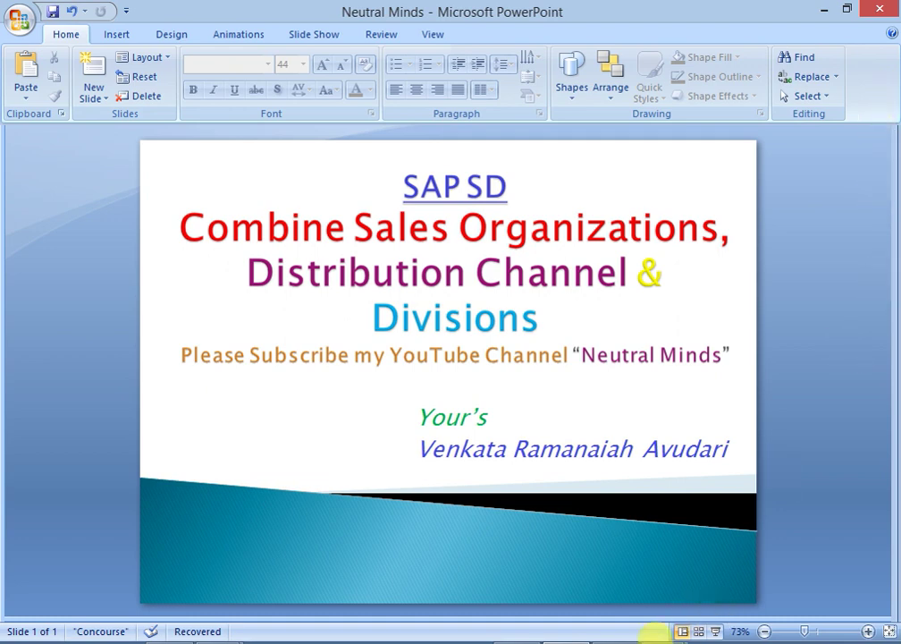
Switch from the PowerPoint title slide to the Excel Book1 workbook
{"action": "mouse_move", "coordinate": [654, 632]}
{"action": "left_click", "coordinate": [733, 568]}
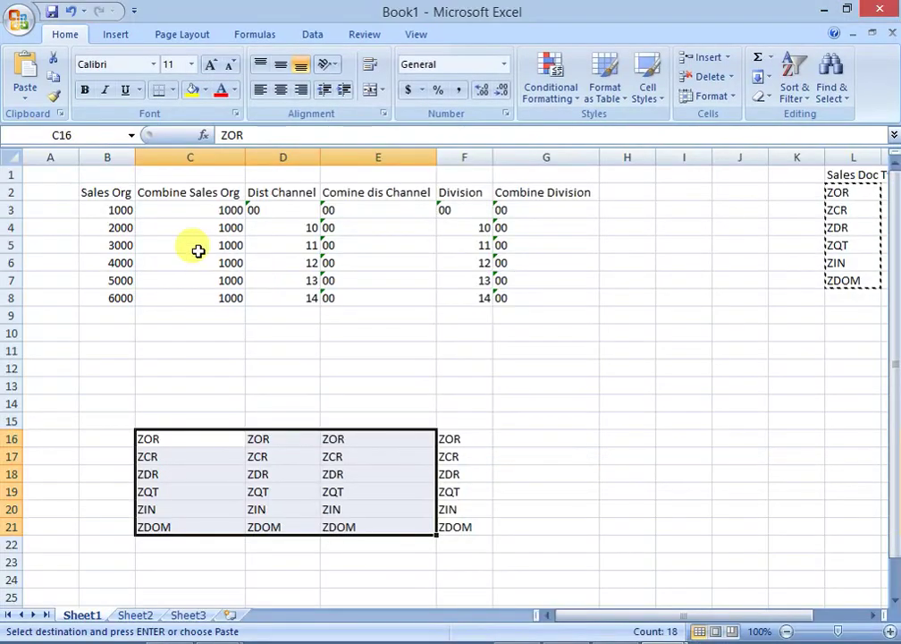
{"action": "left_click_drag", "start_coordinate": [120, 210], "coordinate": [116, 289]}
{"action": "left_click_drag", "start_coordinate": [301, 209], "coordinate": [296, 313]}
{"action": "left_click_drag", "start_coordinate": [447, 210], "coordinate": [454, 303]}
{"action": "left_click", "coordinate": [868, 191]}
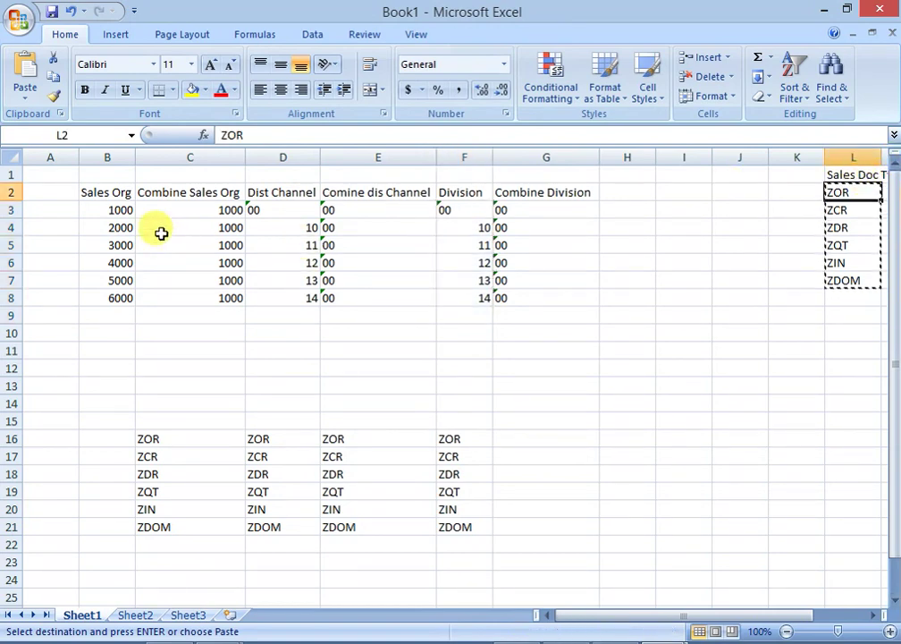
{"action": "left_click", "coordinate": [116, 210]}
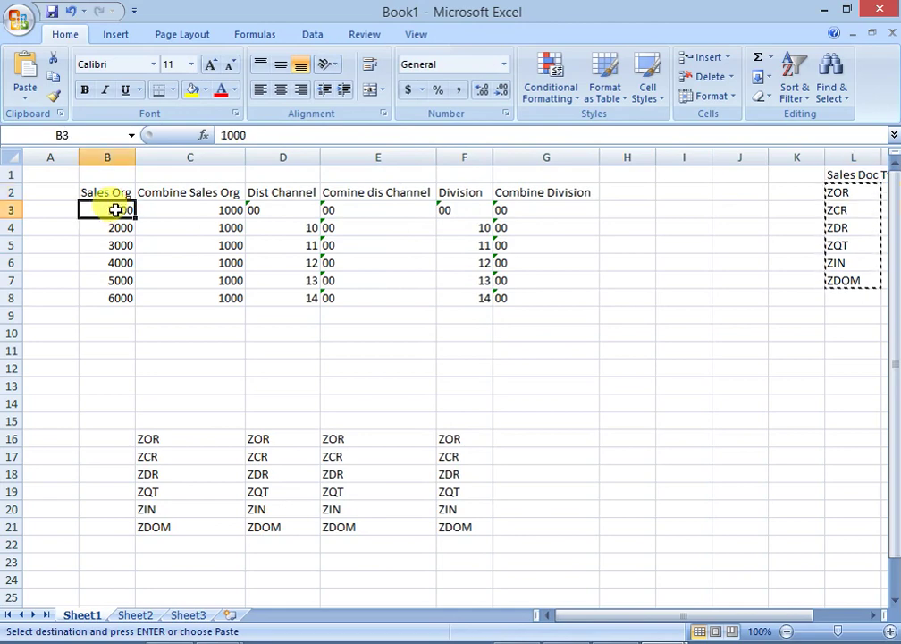
{"action": "left_click", "coordinate": [261, 211]}
{"action": "left_click", "coordinate": [456, 209]}
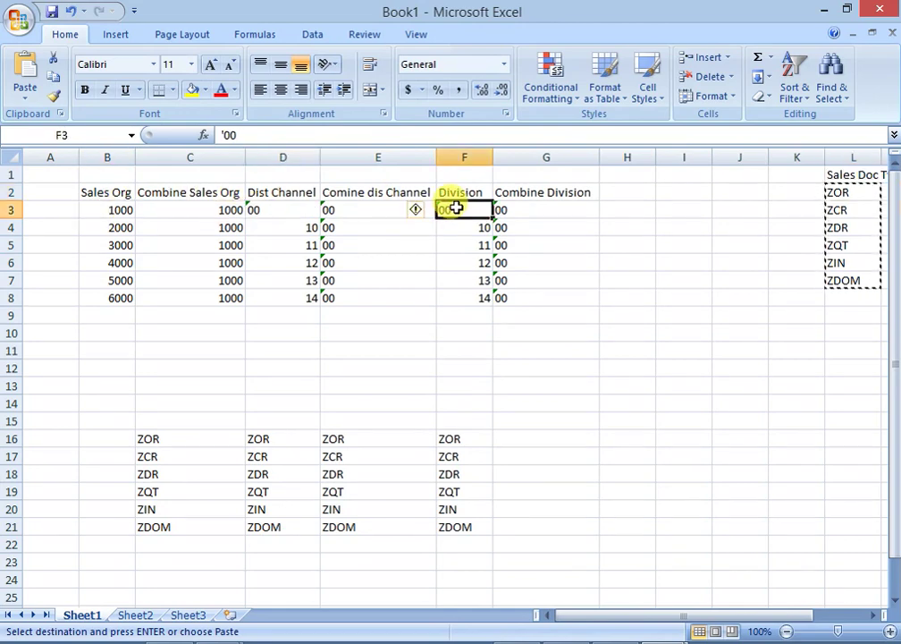
{"action": "left_click", "coordinate": [97, 206]}
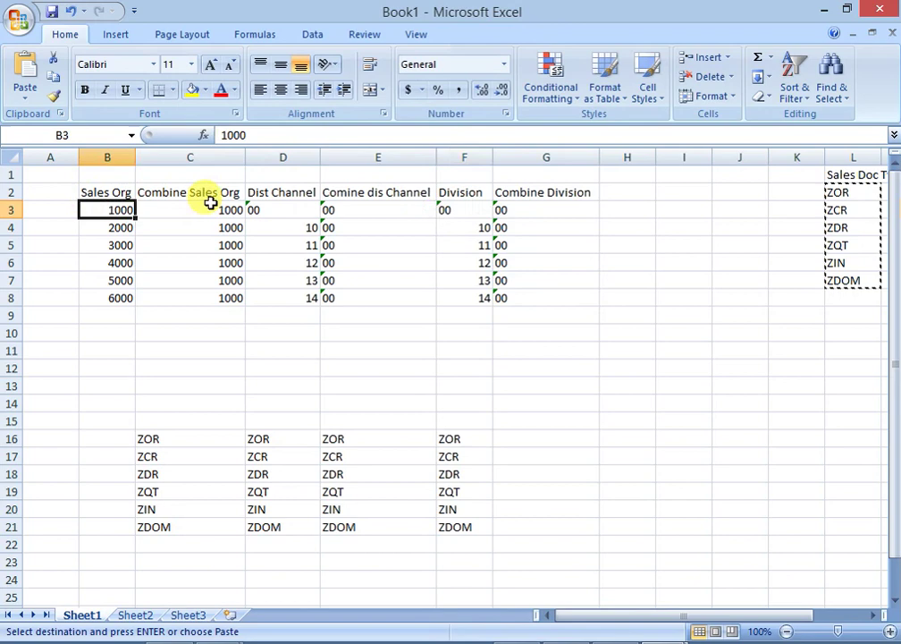
{"action": "left_click", "coordinate": [261, 211]}
{"action": "left_click", "coordinate": [459, 218]}
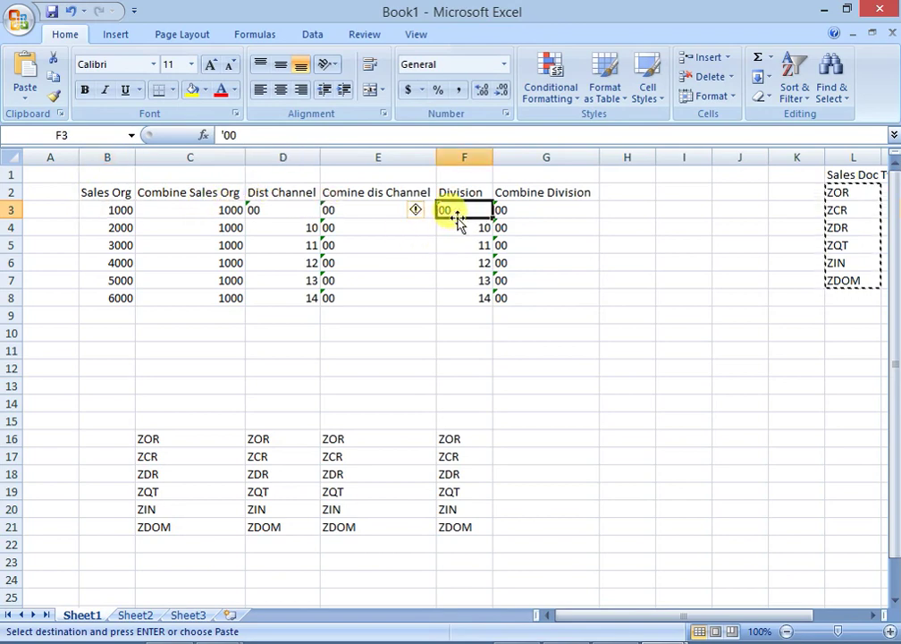
{"action": "left_click", "coordinate": [449, 224]}
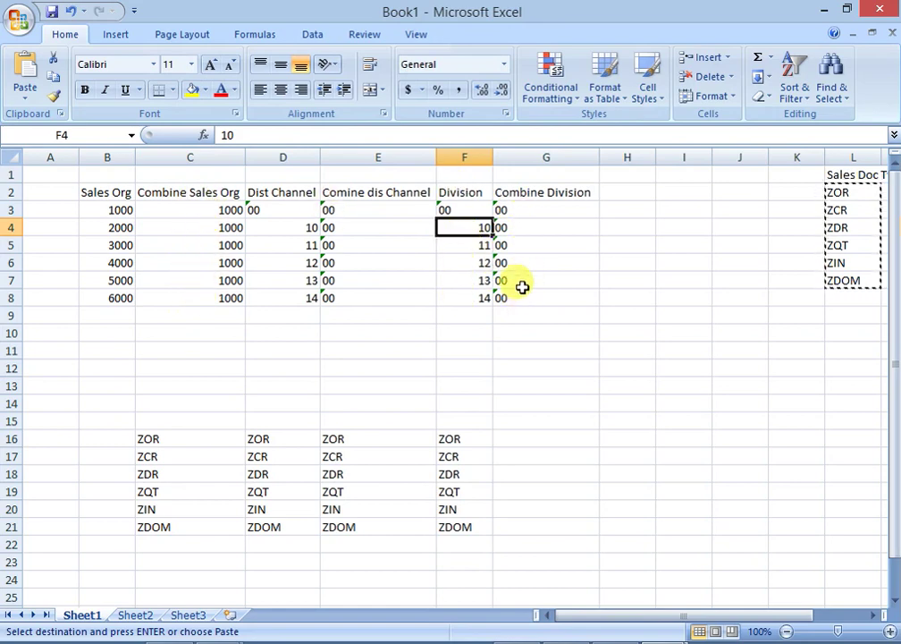
{"action": "left_click", "coordinate": [549, 295]}
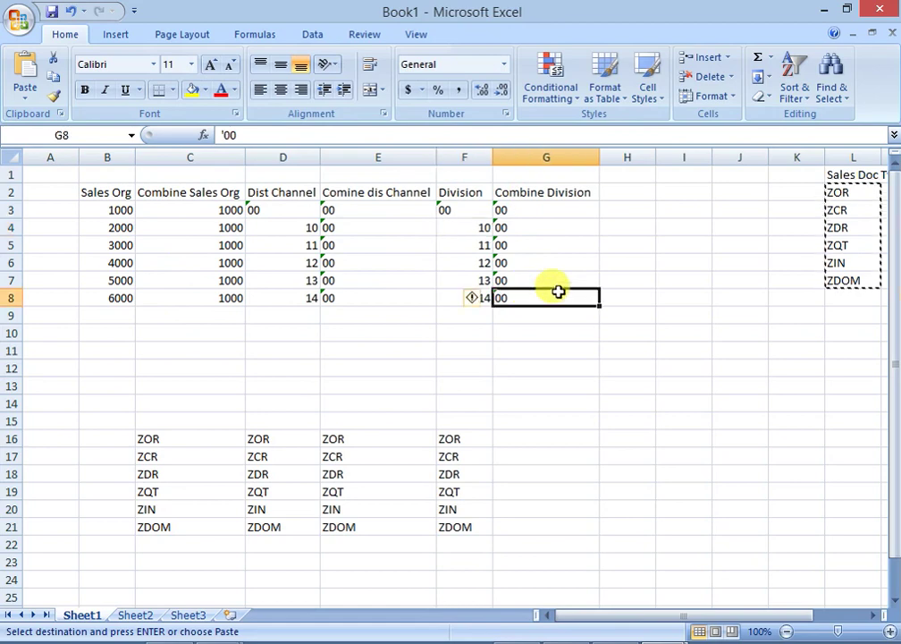
{"action": "left_click", "coordinate": [177, 439]}
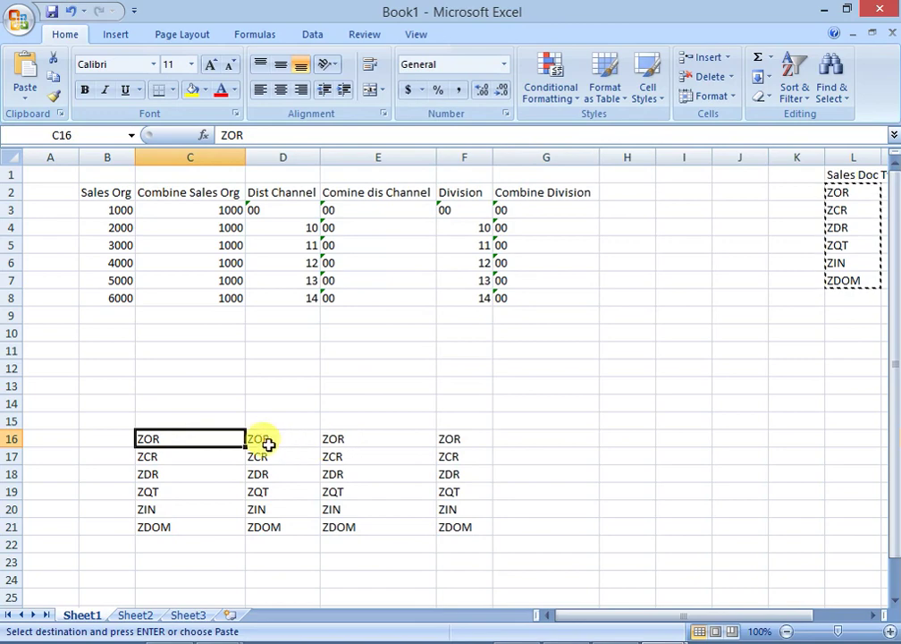
Enter sales org 1000 in C16 and '00 for channel and division in D16 and E16
{"action": "type", "text": "1000"}
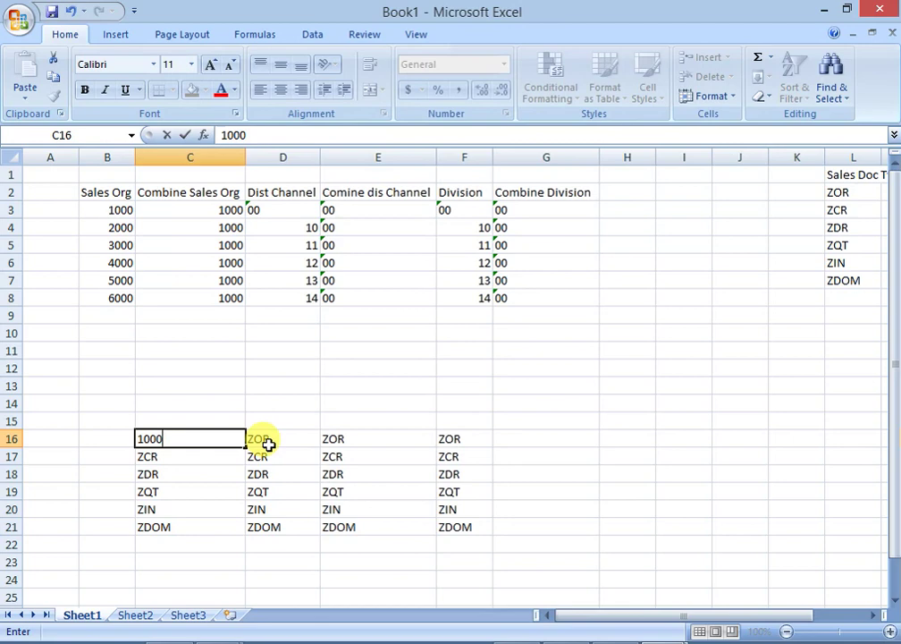
{"action": "left_click", "coordinate": [269, 445]}
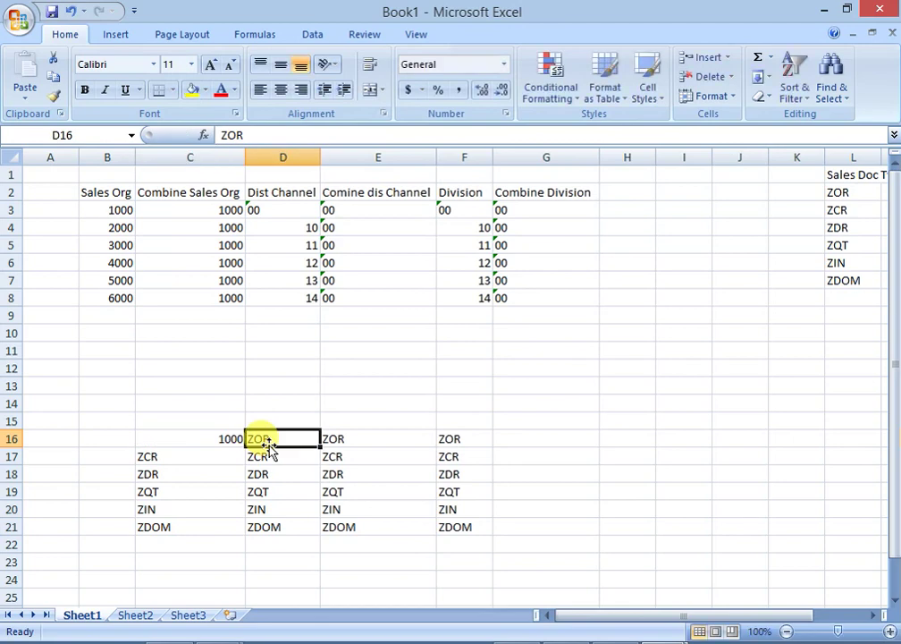
{"action": "type", "text": "00"}
{"action": "key", "text": "Tab"}
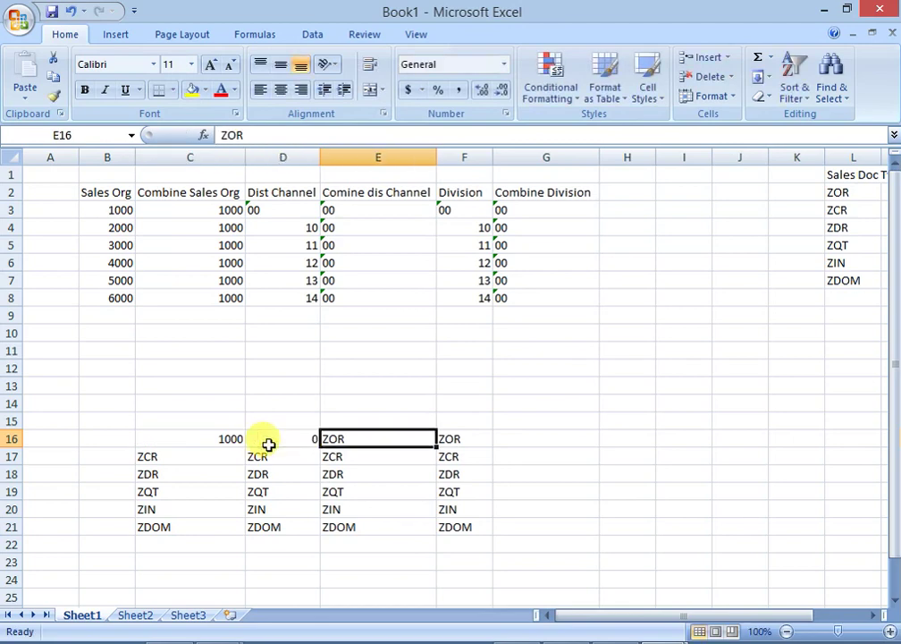
{"action": "type", "text": "00"}
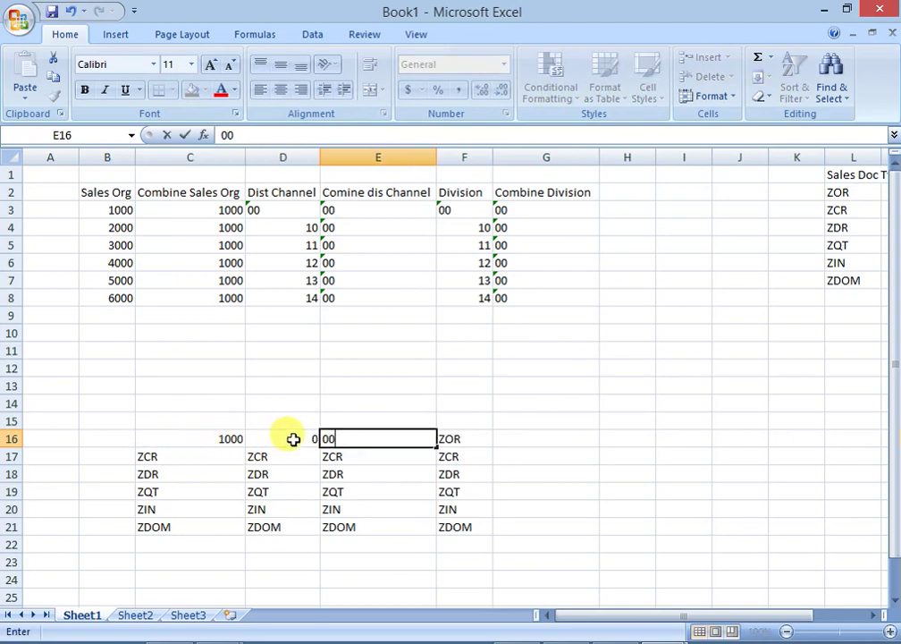
{"action": "left_click", "coordinate": [294, 438]}
{"action": "type", "text": "'00"}
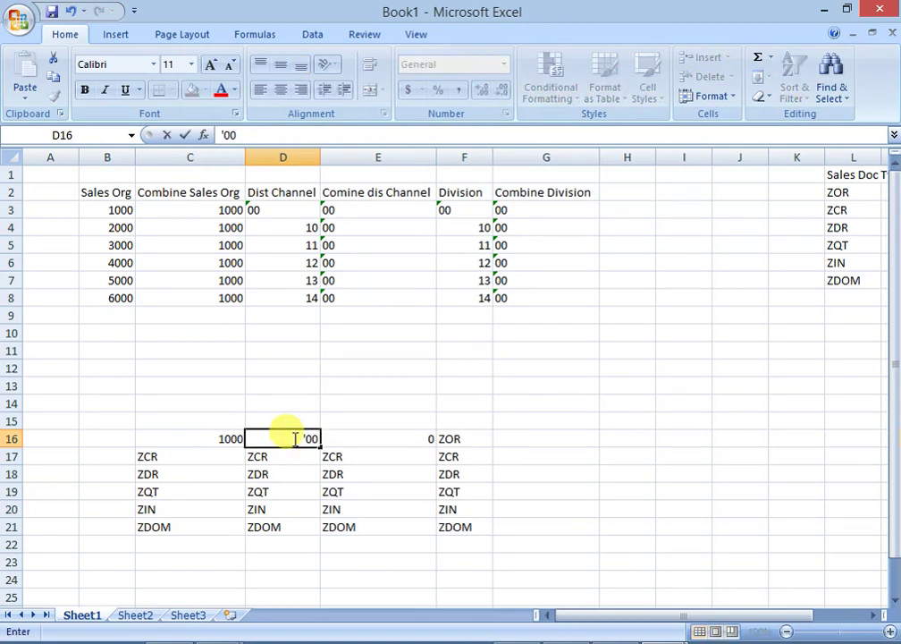
{"action": "key", "text": "Tab"}
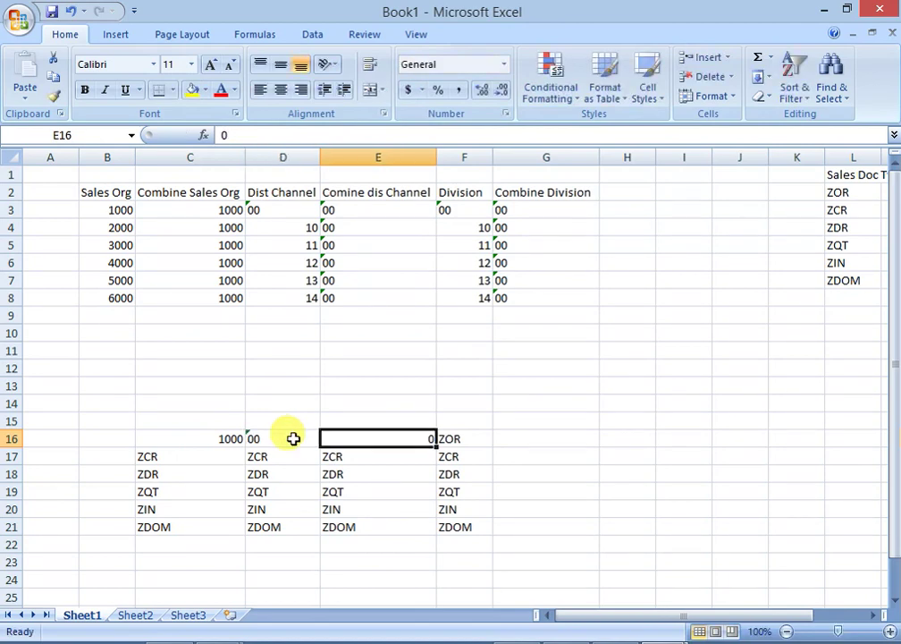
{"action": "type", "text": "'00"}
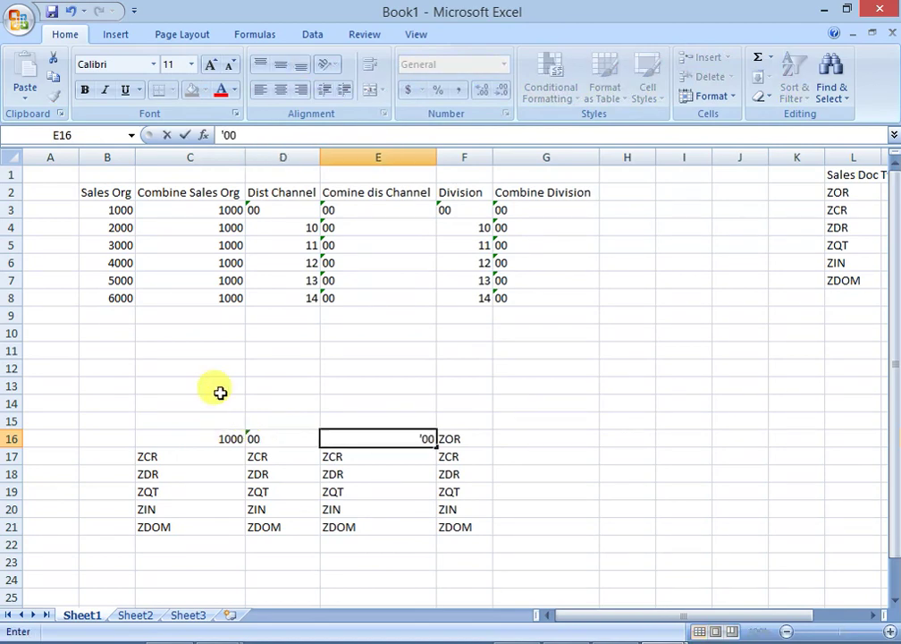
Fill the row 16 values down through C16:E21 with Ctrl+D
{"action": "left_click_drag", "start_coordinate": [196, 434], "coordinate": [329, 521]}
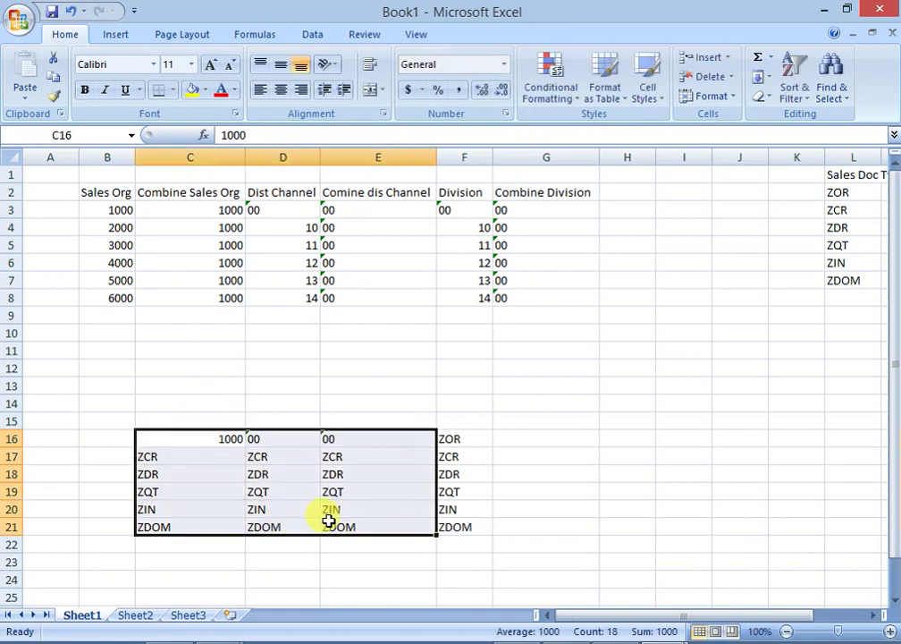
{"action": "key", "text": "ctrl+d"}
{"action": "left_click", "coordinate": [568, 470]}
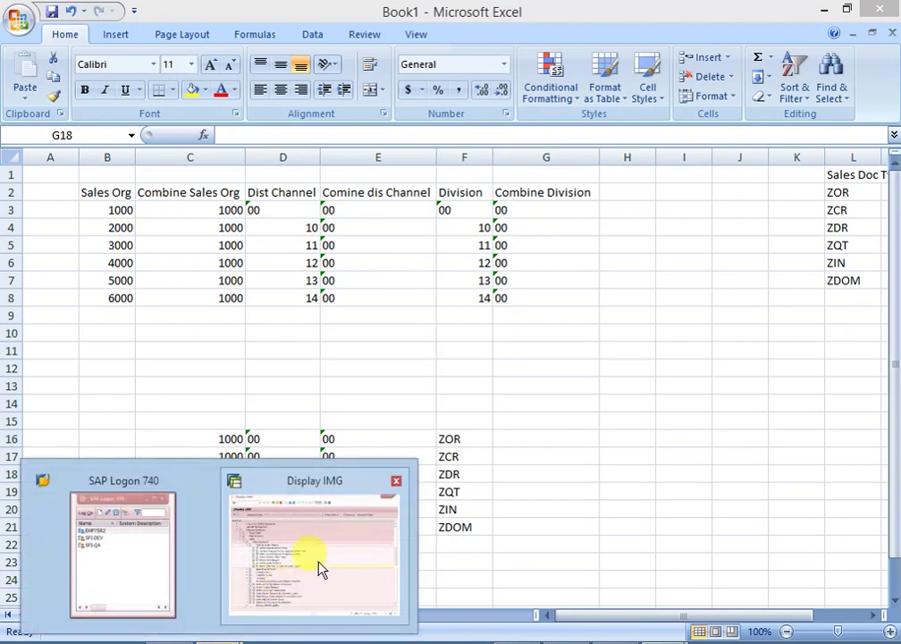
In the SAP IMG, run 'Assign Sales Area To Sales Document Types' and open 'Assign sales order types permitted for sales areas'
{"action": "left_click", "coordinate": [317, 570]}
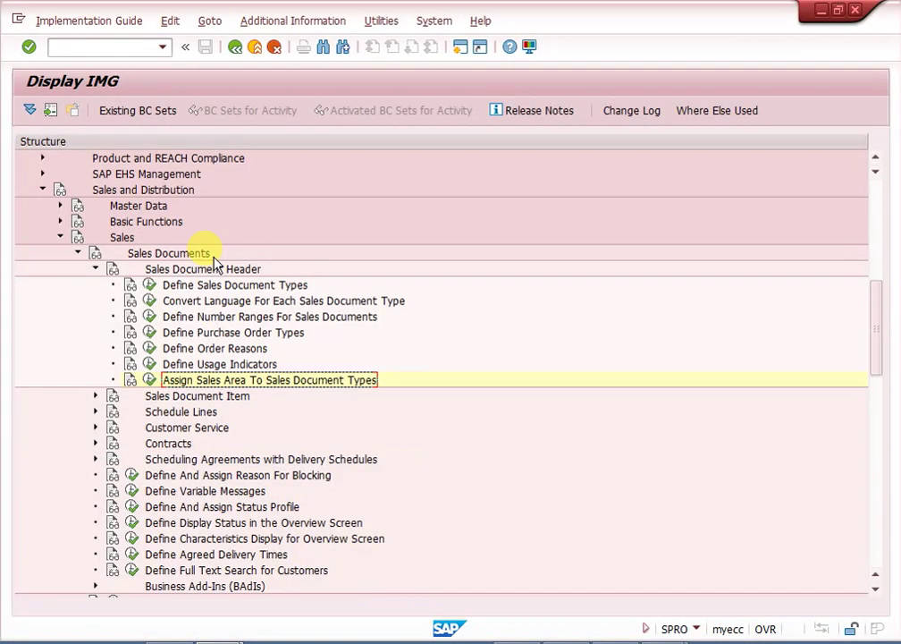
{"action": "left_click", "coordinate": [148, 380]}
{"action": "double_click", "coordinate": [123, 262]}
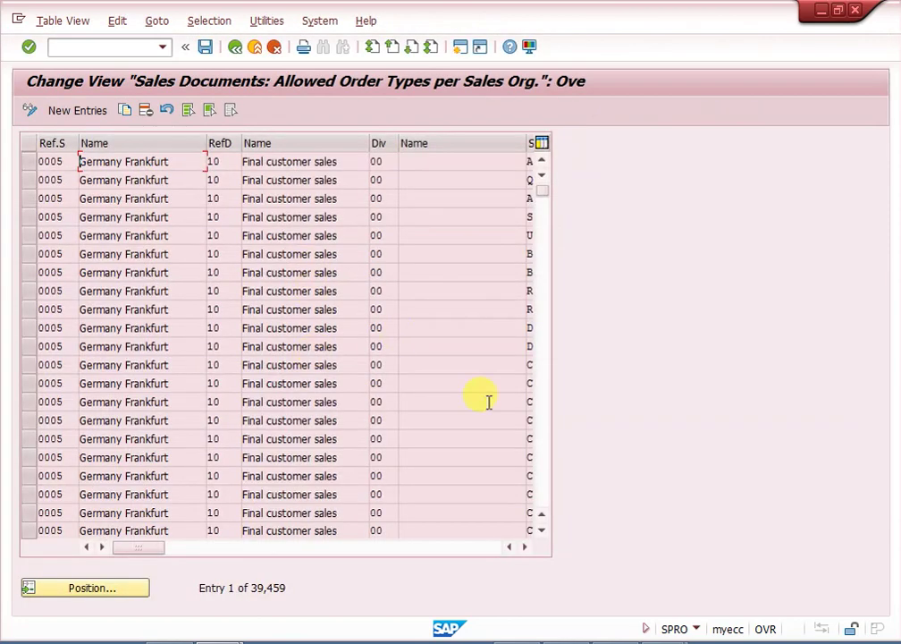
Scroll through the Allowed Order Types table columns, toggle Display/Change, then leave the table
{"action": "left_click", "coordinate": [428, 547]}
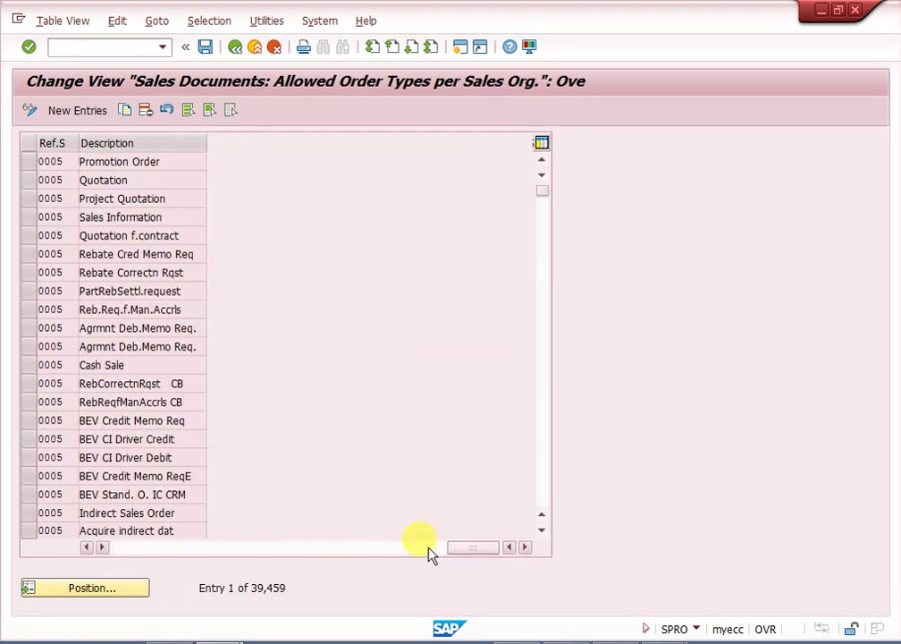
{"action": "left_click", "coordinate": [139, 548]}
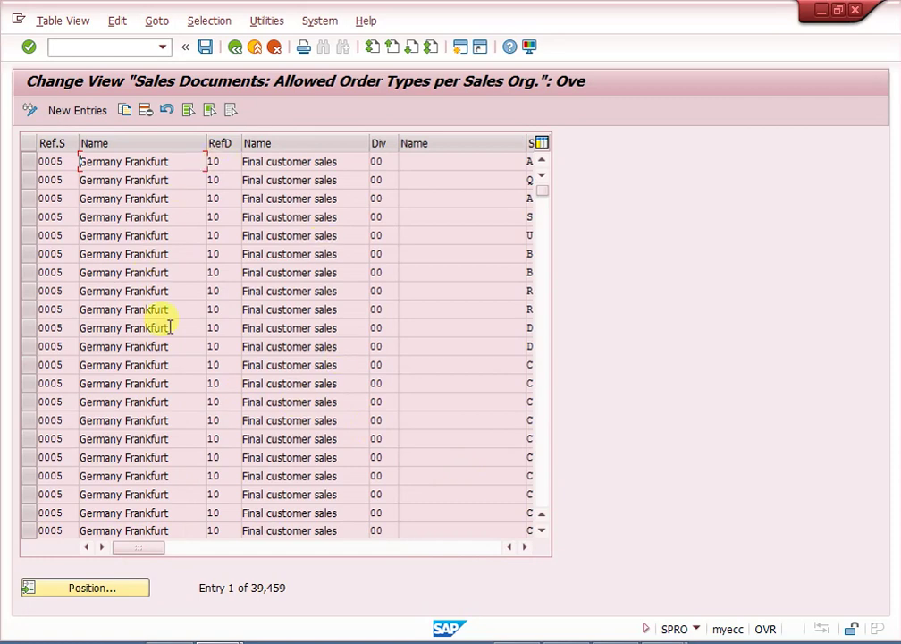
{"action": "left_click", "coordinate": [459, 548]}
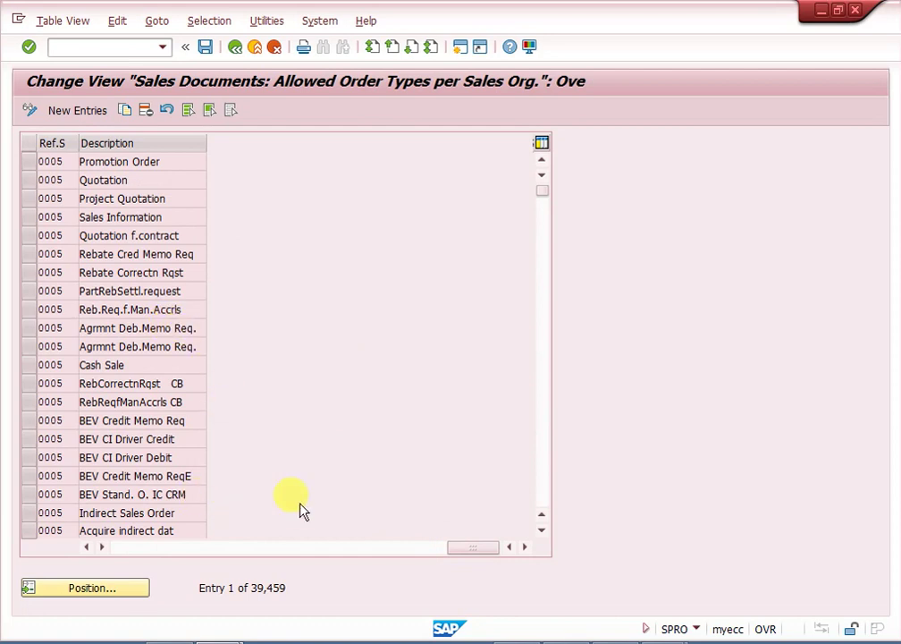
{"action": "left_click", "coordinate": [86, 546]}
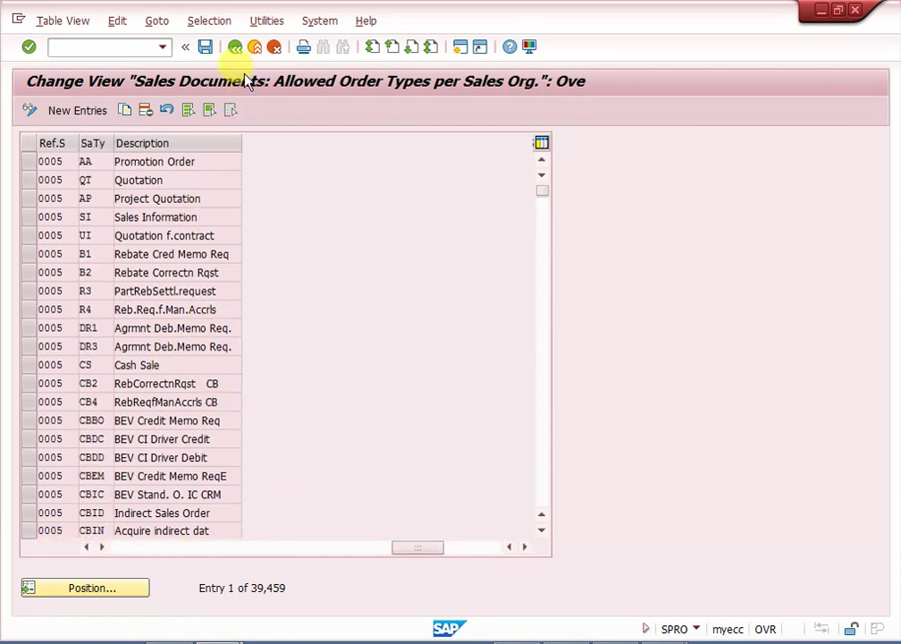
{"action": "left_click", "coordinate": [235, 47]}
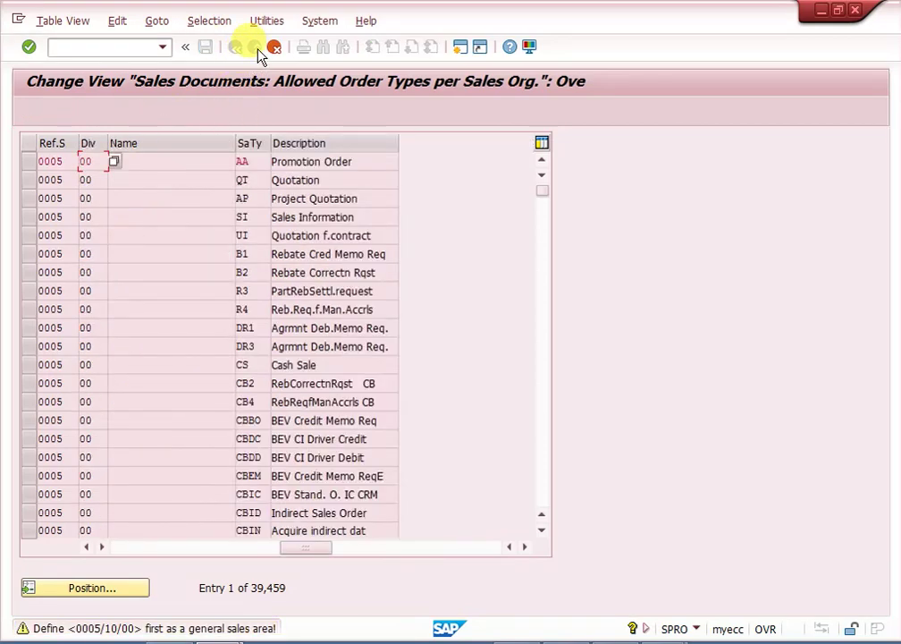
{"action": "left_click", "coordinate": [272, 46]}
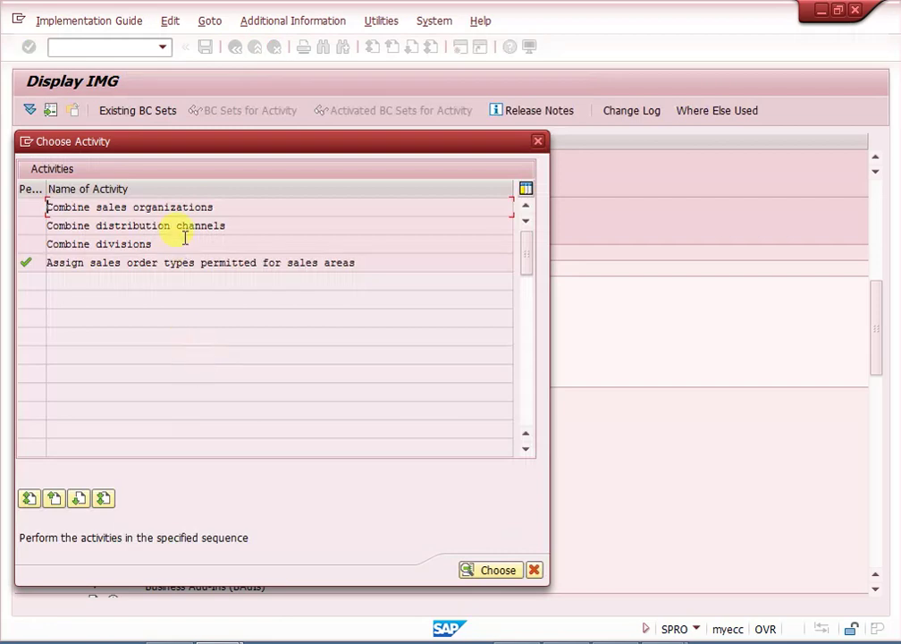
Review the 'Combine sales organizations' assignment view, then go back to the activity list
{"action": "double_click", "coordinate": [176, 212]}
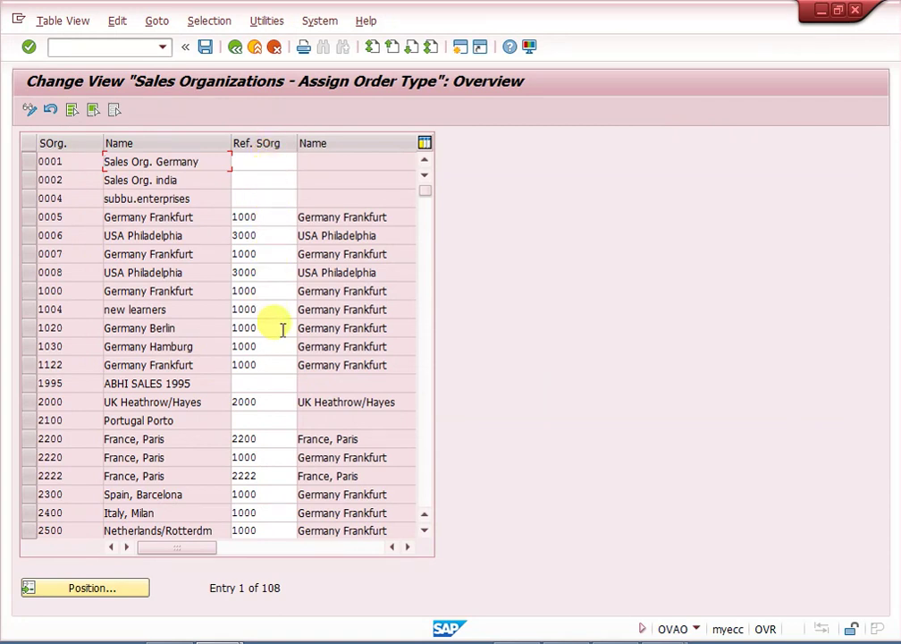
{"action": "left_click", "coordinate": [235, 47]}
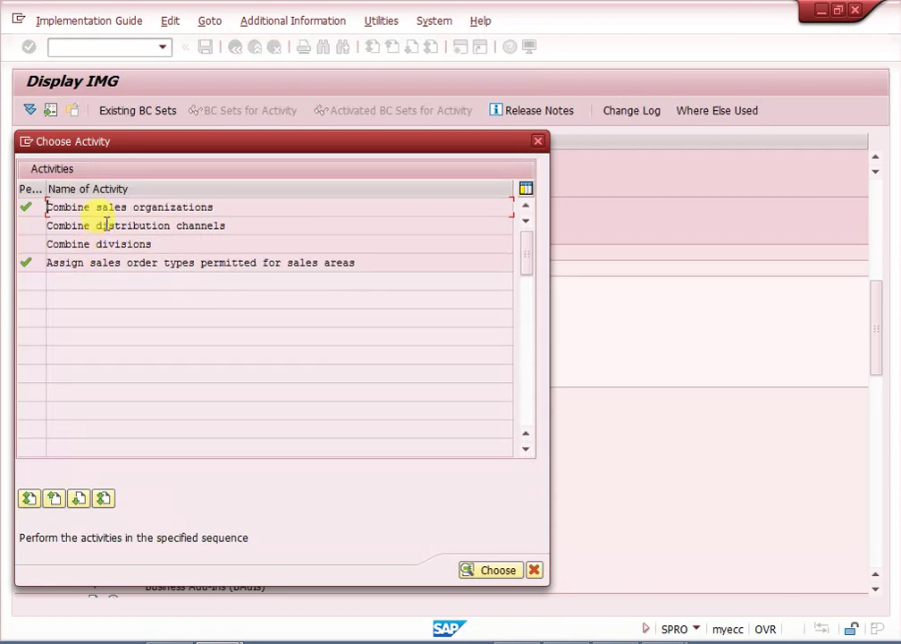
Review the 'Combine distribution channels' DistribCh by SalesOrg view, then go back
{"action": "double_click", "coordinate": [105, 225]}
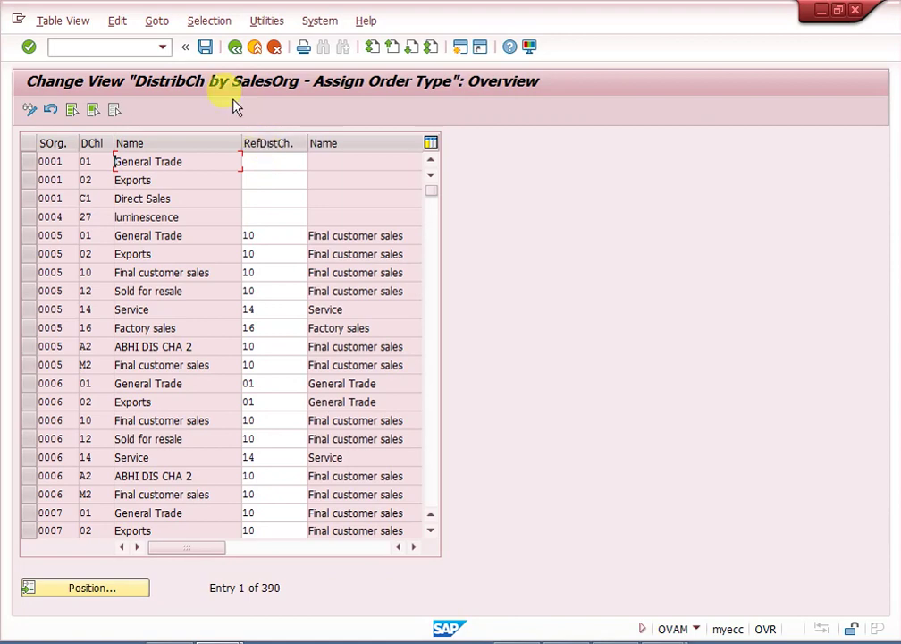
{"action": "left_click", "coordinate": [235, 47]}
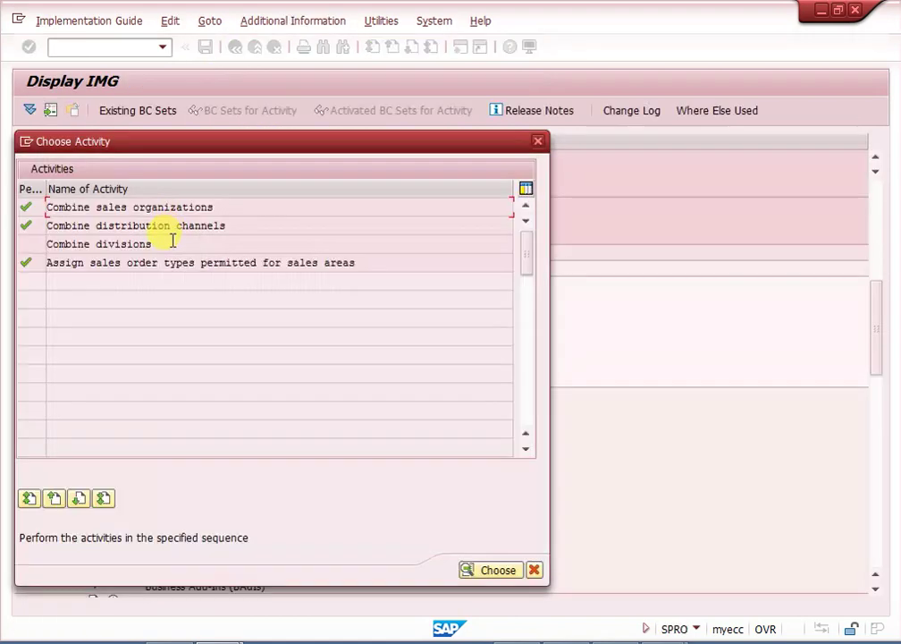
Review the 'Combine divisions' Divisions by SalesOrg view, then go back
{"action": "double_click", "coordinate": [157, 248]}
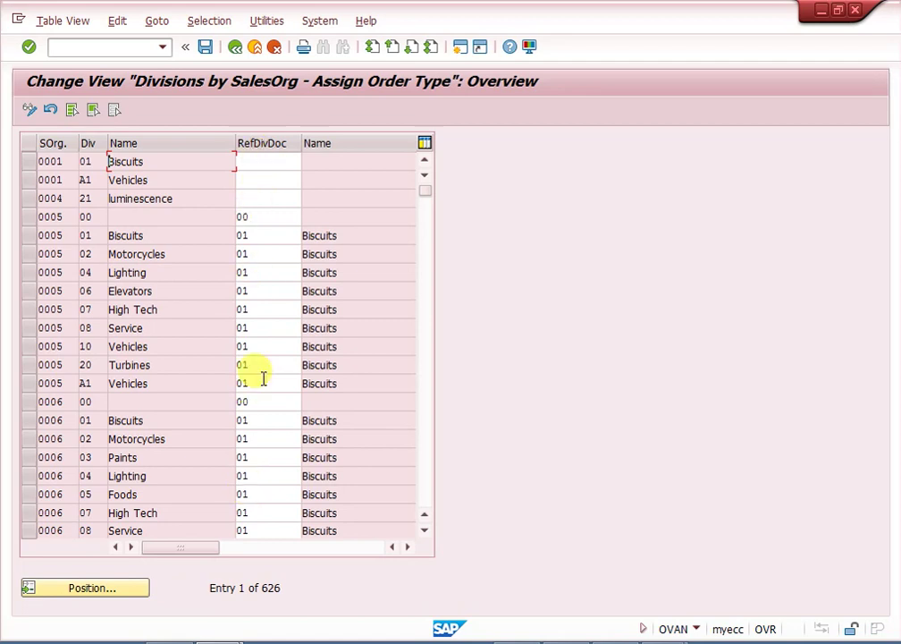
{"action": "left_click", "coordinate": [236, 52]}
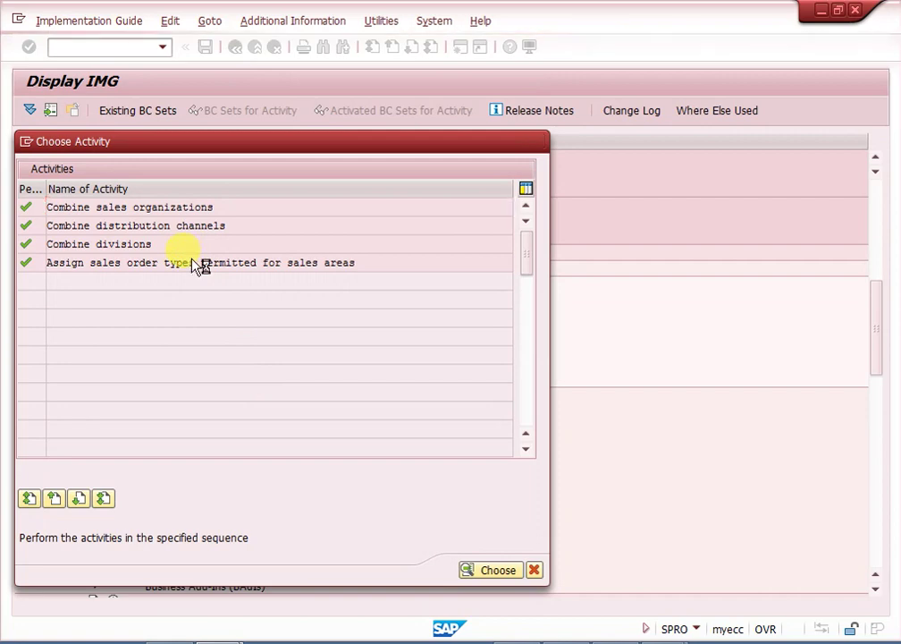
Reopen the Allowed Order Types per Sales Org. table and scroll right to the SaTy column
{"action": "double_click", "coordinate": [192, 260]}
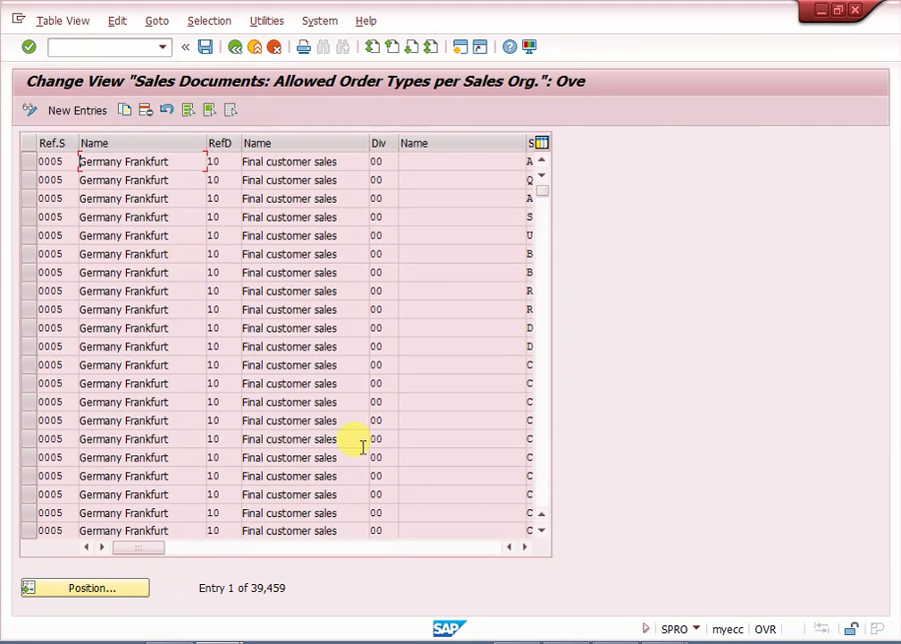
{"action": "left_click", "coordinate": [527, 548]}
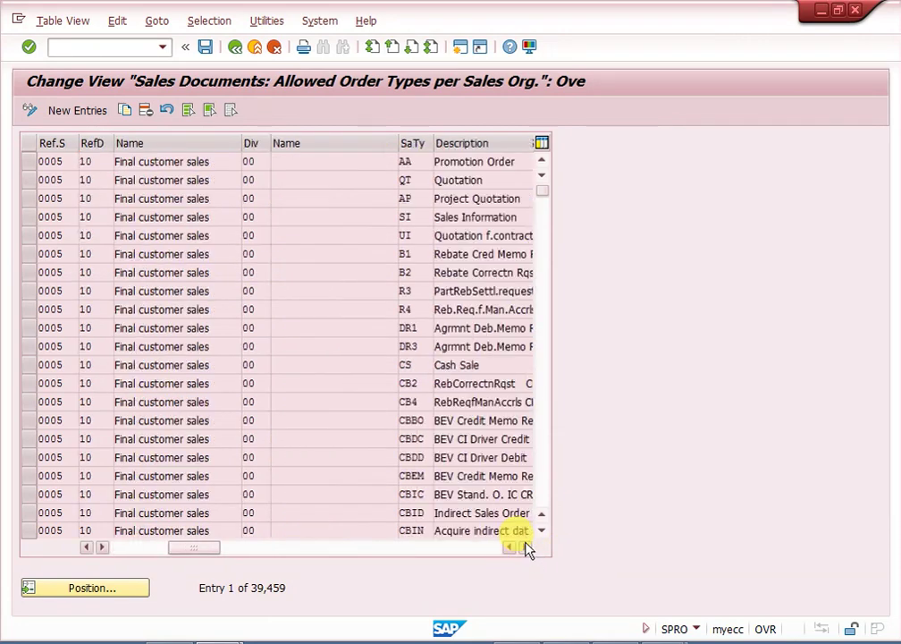